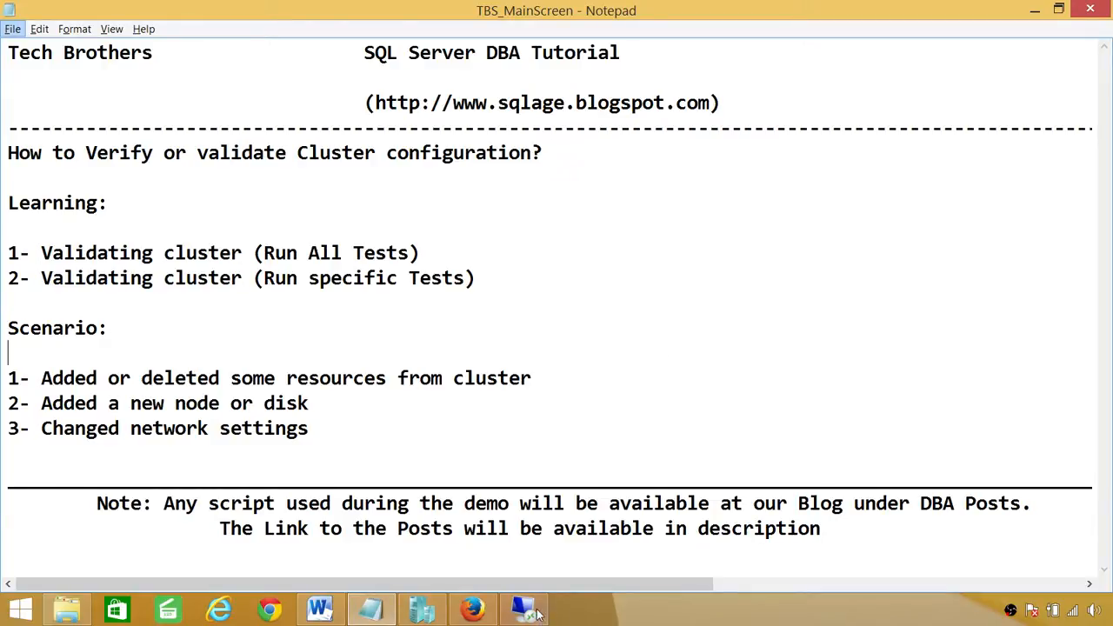
- Switch to the TBSNODE2 remote desktop session and review the roles, nodes and storage disks of TBS2012Cluster
mouse_move(534, 614)
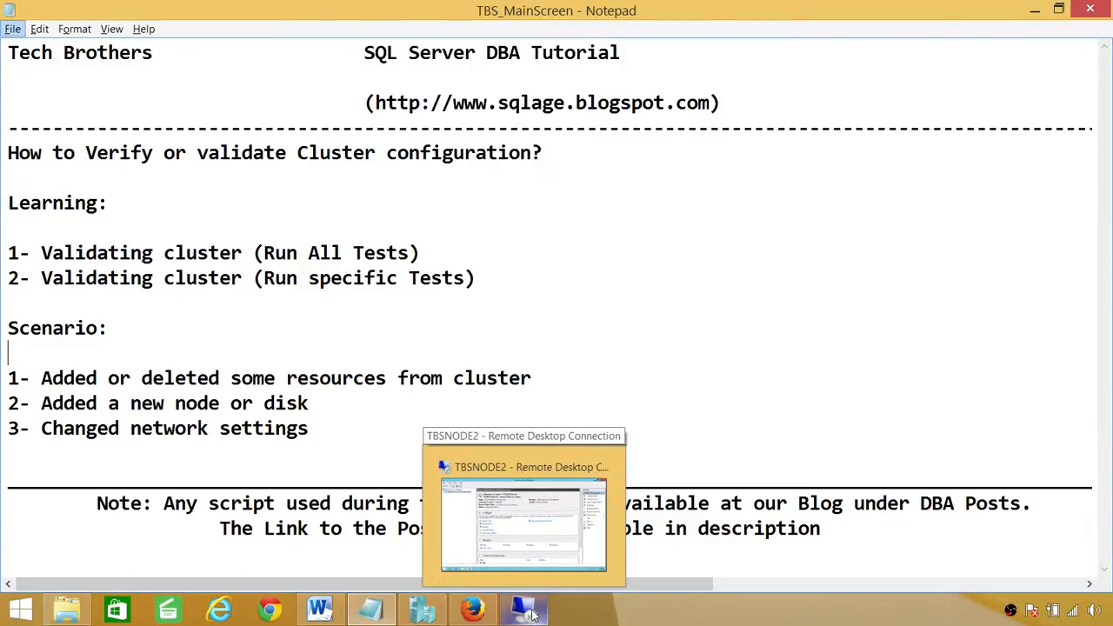
click(532, 614)
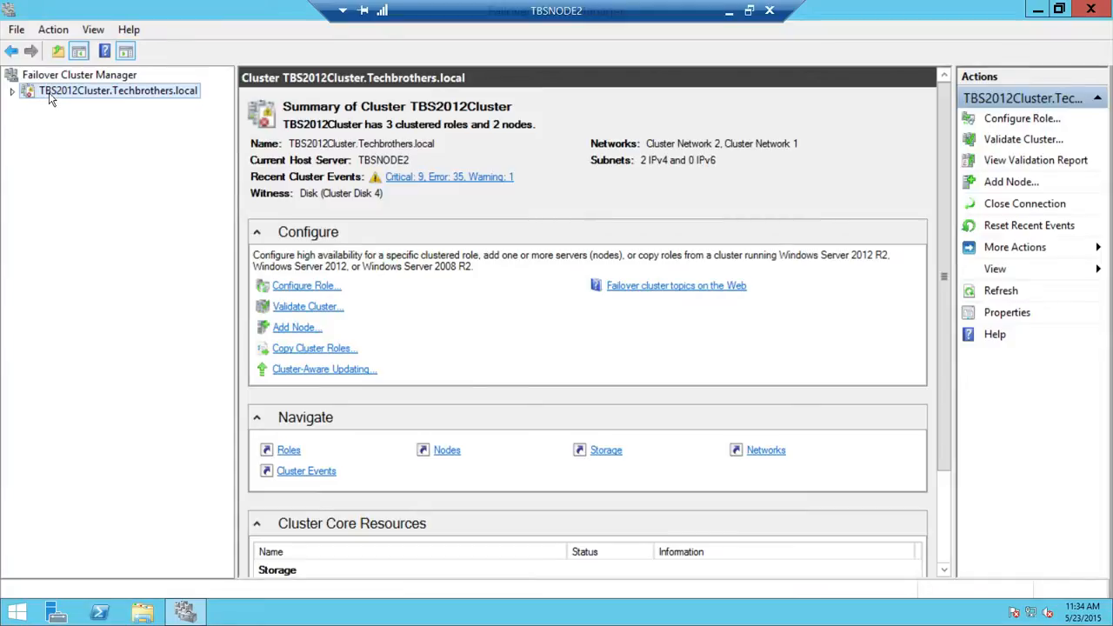
click(13, 91)
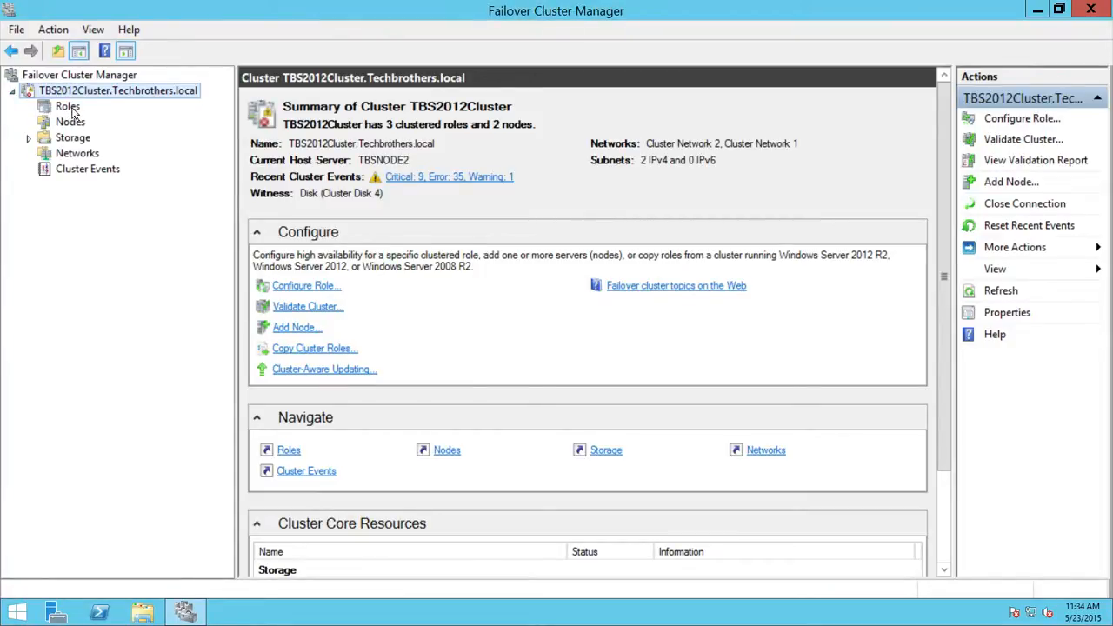
click(70, 108)
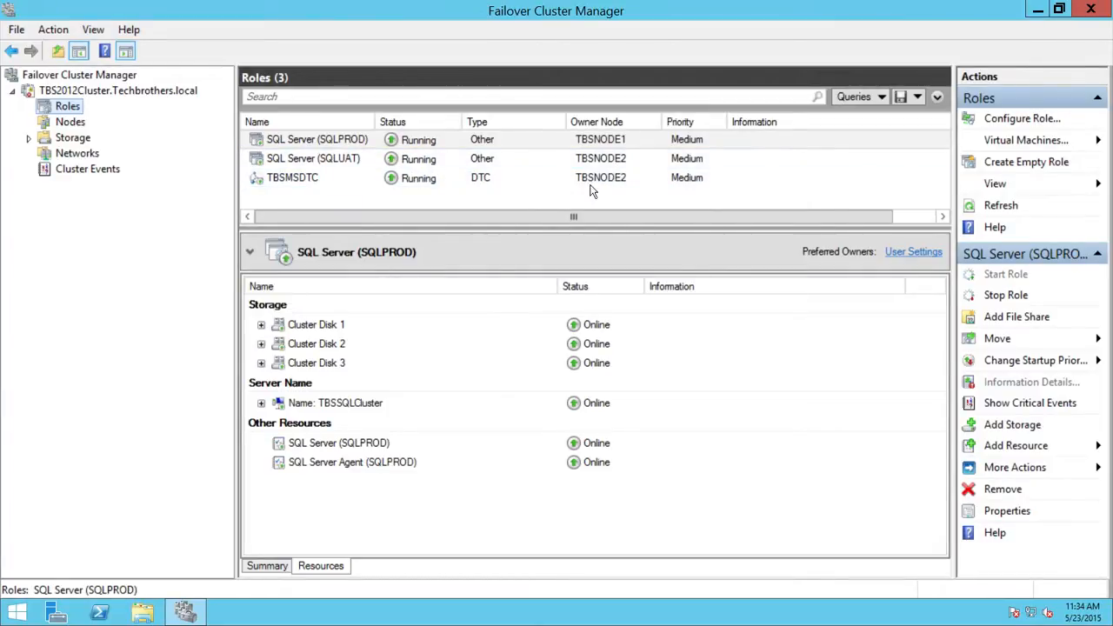
click(69, 122)
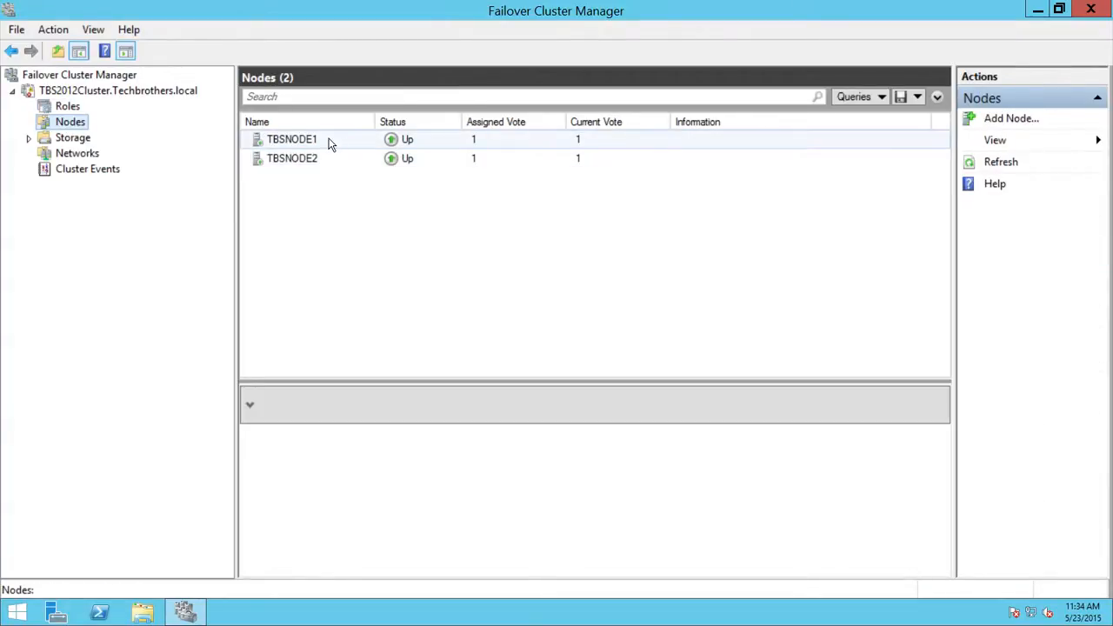
click(29, 138)
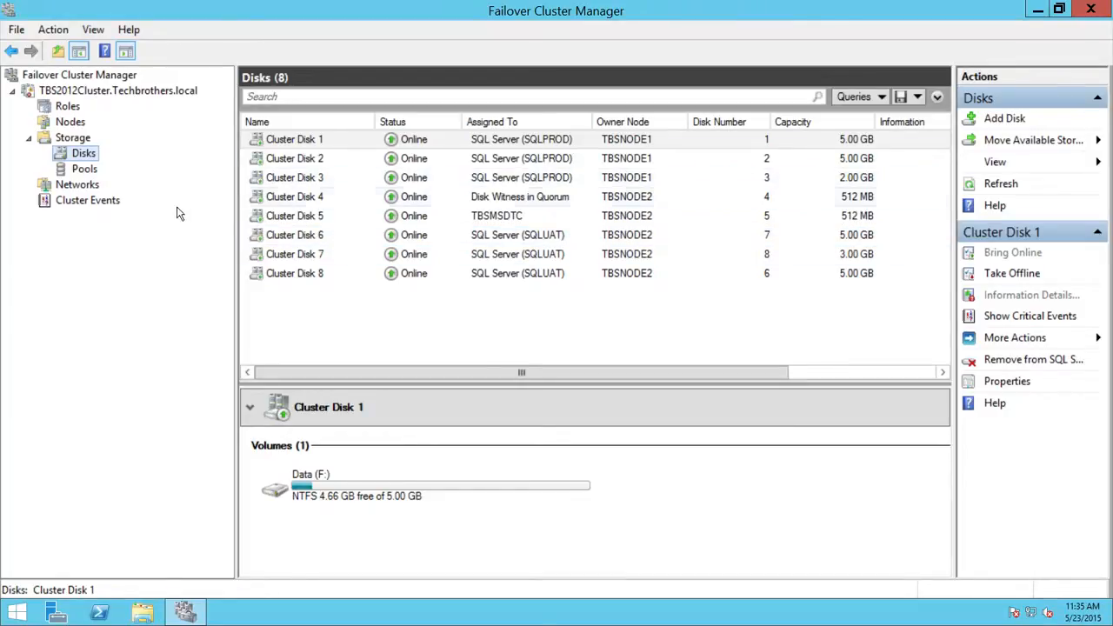
- Review the cluster's networks, checking the details of Cluster Network 1 and Cluster Network 2
click(87, 185)
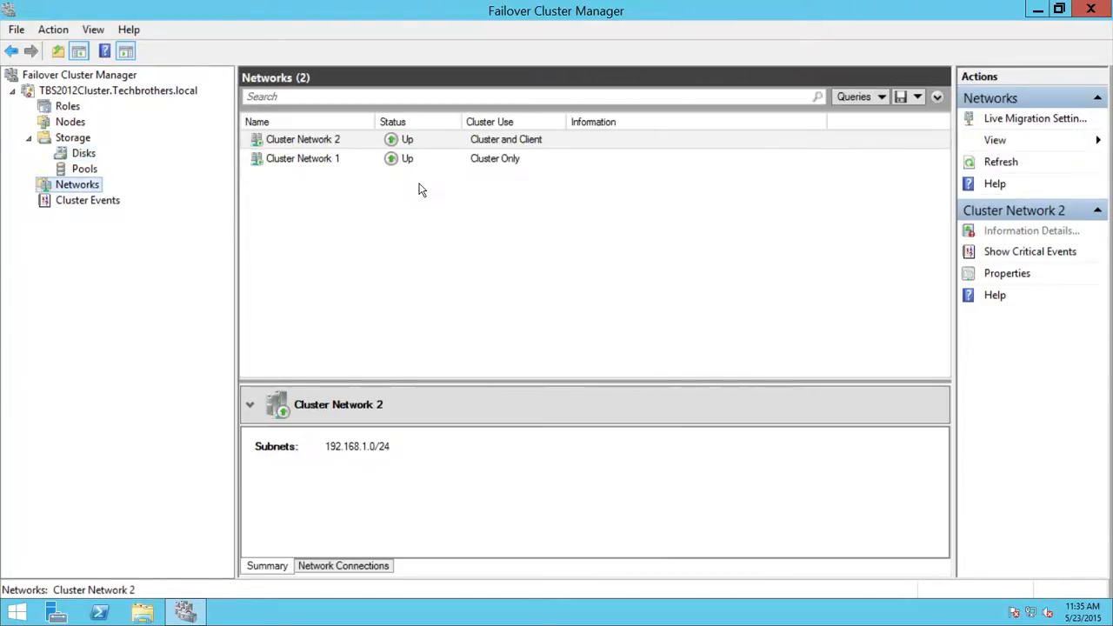
click(498, 163)
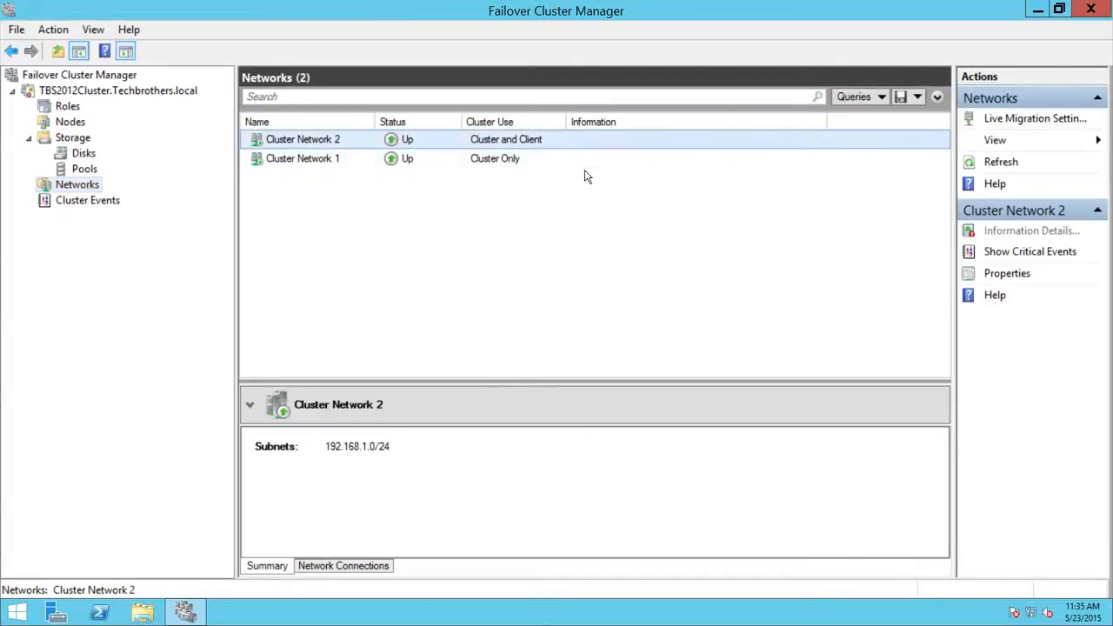
click(501, 160)
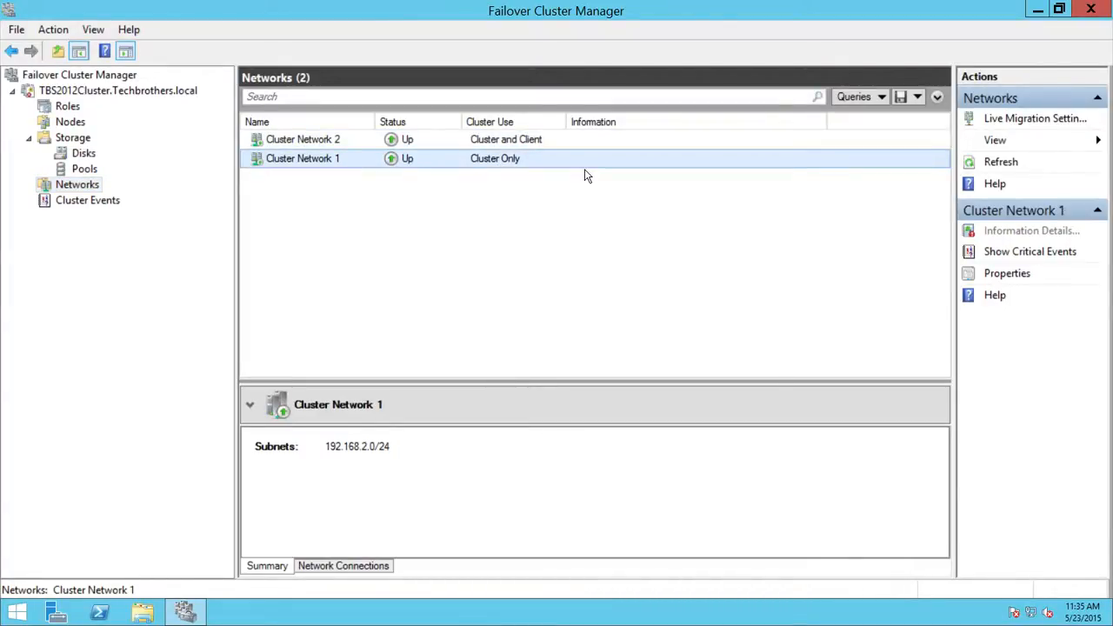
click(490, 146)
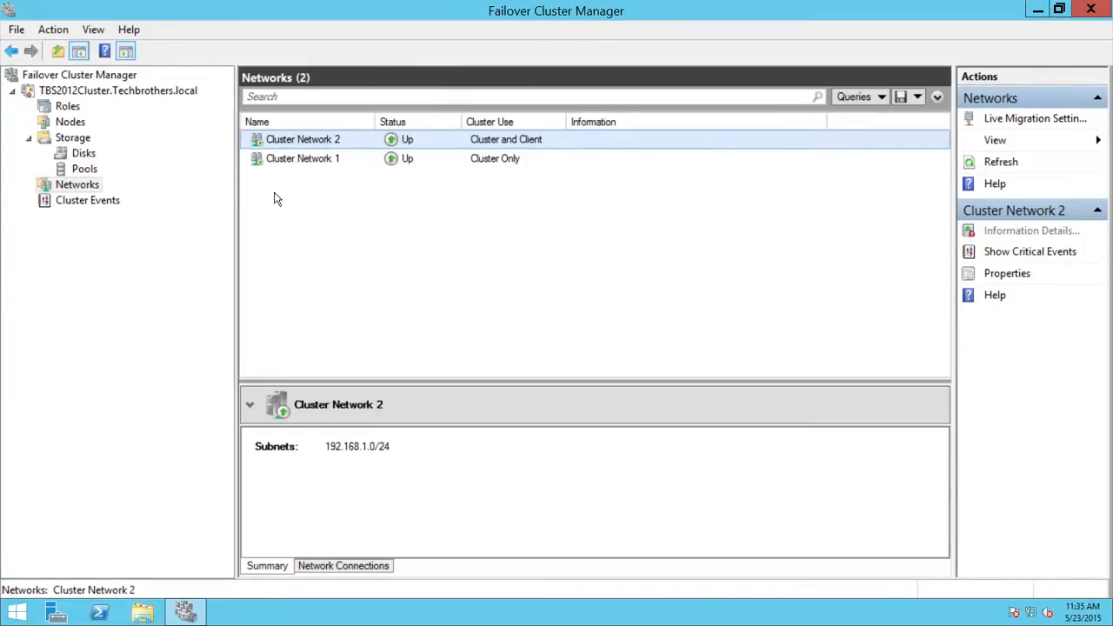
- Start the configuration validation wizard for TBS2012Cluster and proceed to its testing options
click(122, 93)
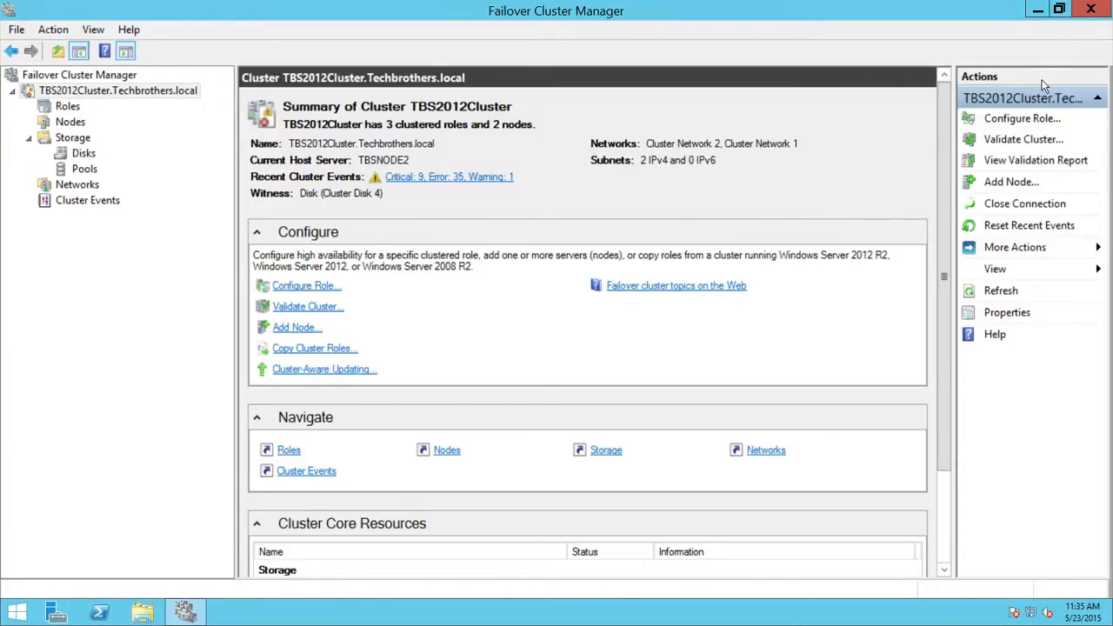
click(1014, 142)
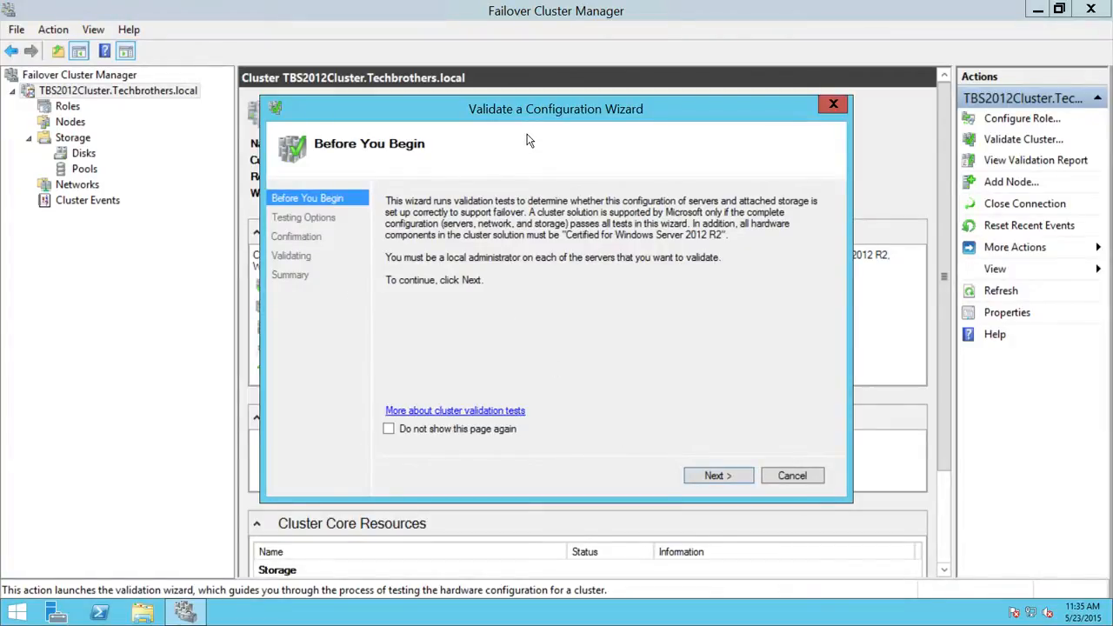
click(721, 476)
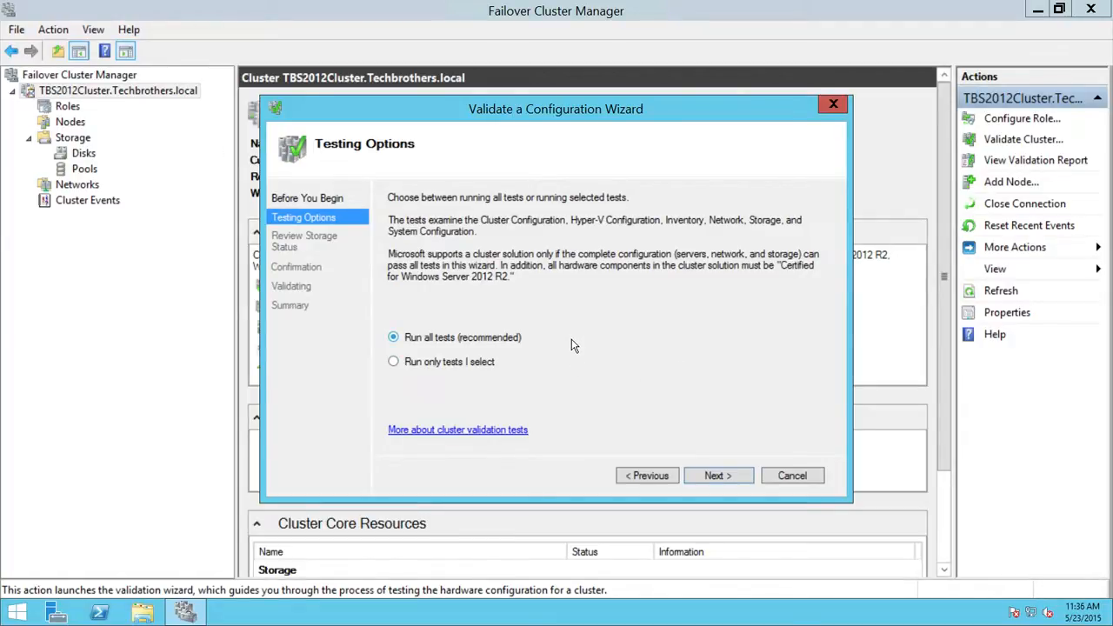
- Choose to run only selected tests and examine the individual tests in the Inventory and Network categories
click(393, 361)
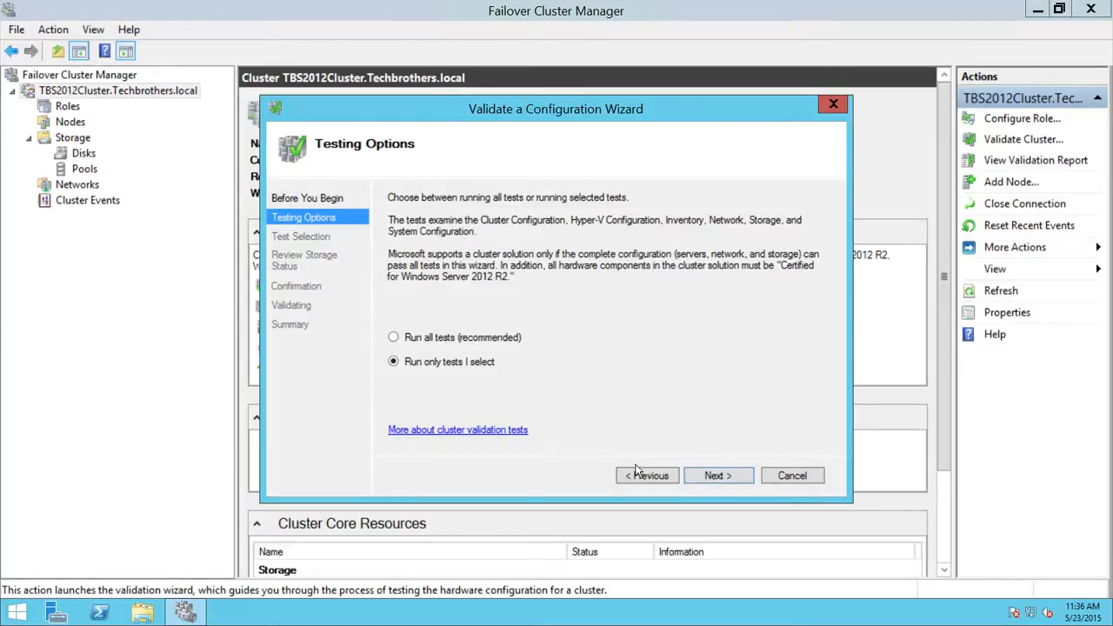
click(721, 476)
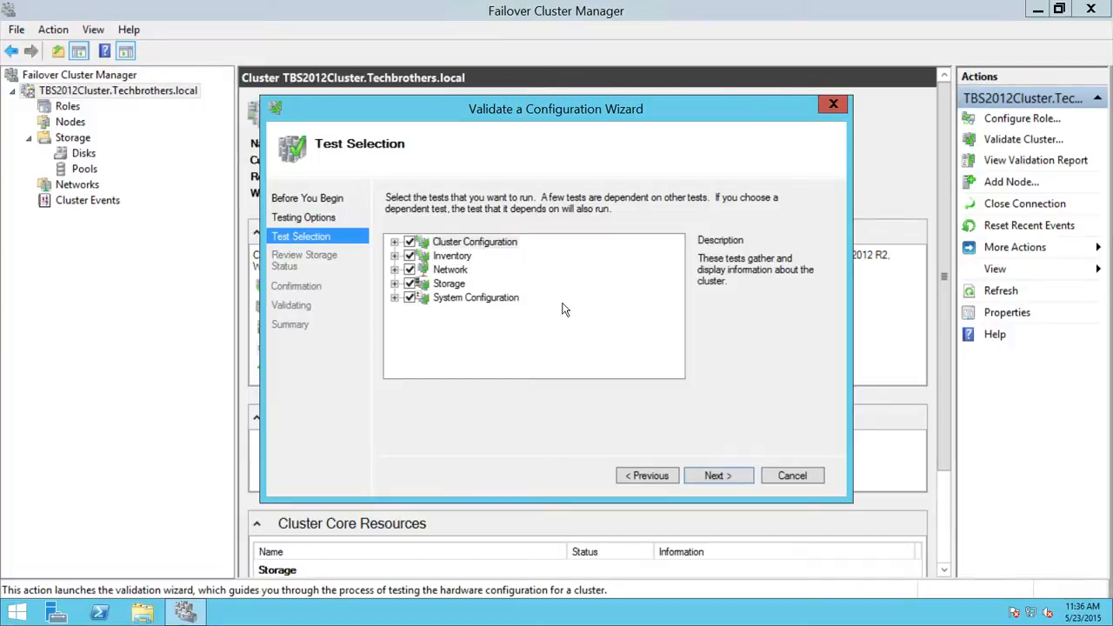
click(395, 255)
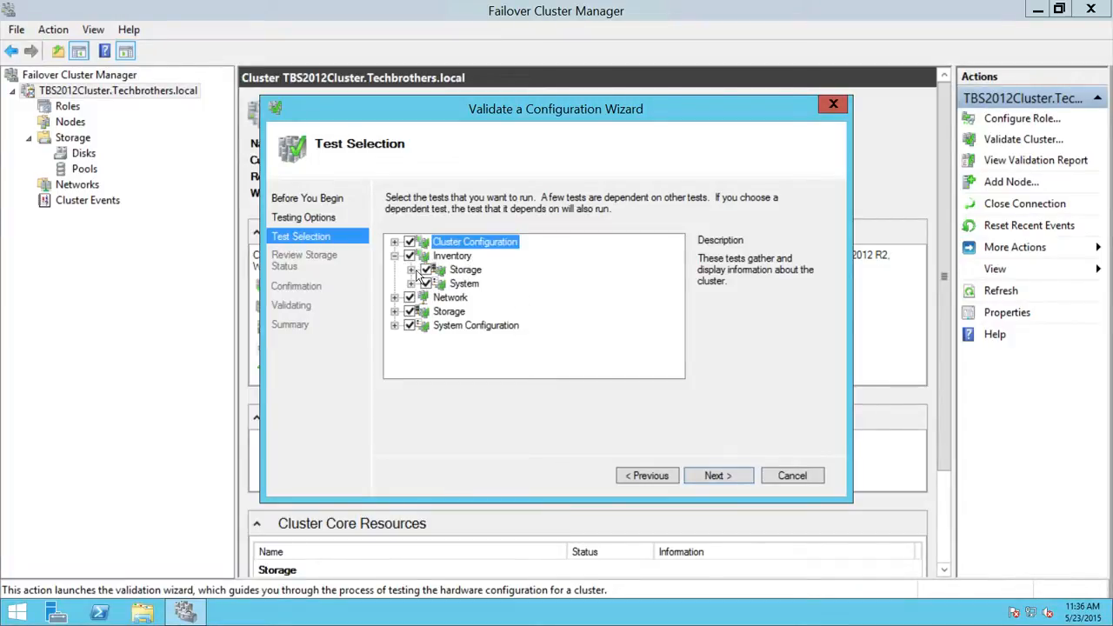
click(411, 270)
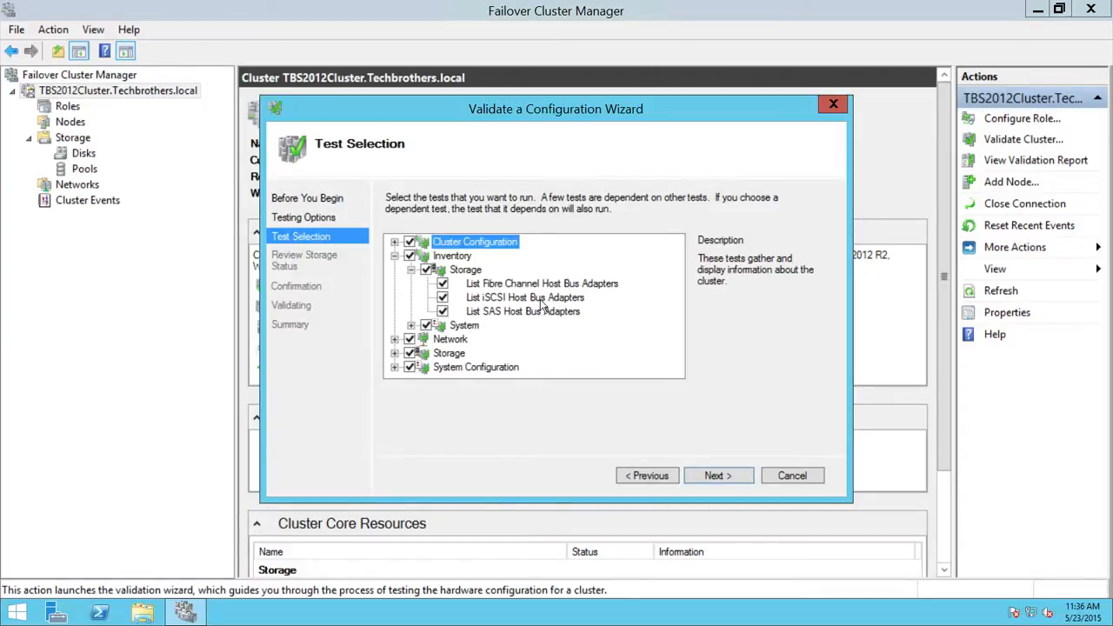
click(411, 326)
mouse_move(678, 310)
mouse_down()
mouse_move(674, 287)
mouse_move(681, 343)
mouse_move(681, 316)
mouse_up()
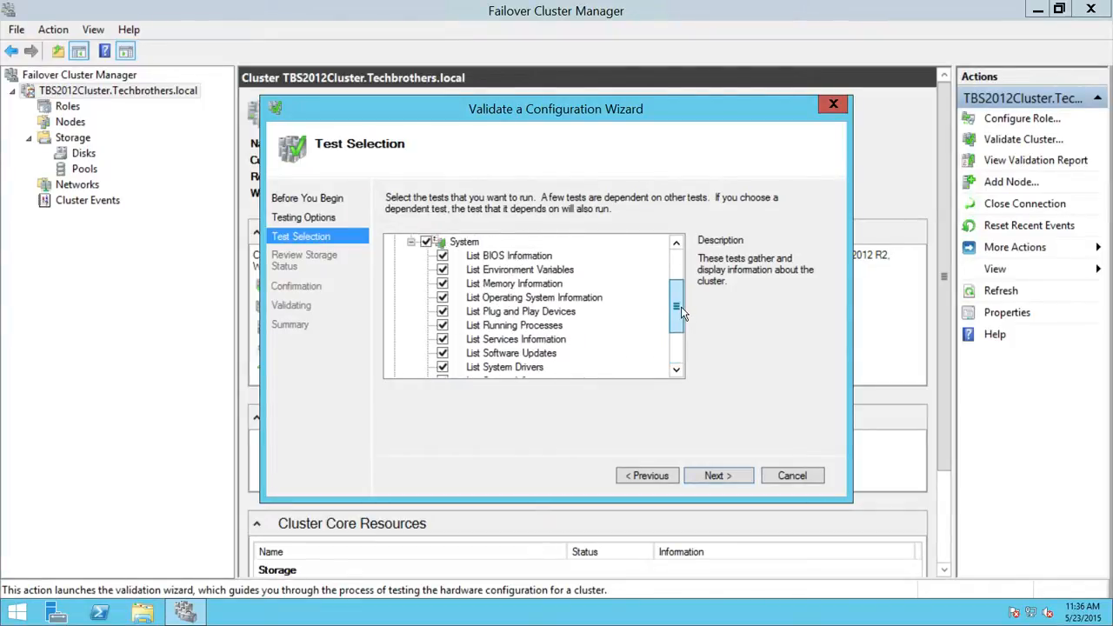
click(411, 242)
click(396, 256)
click(445, 271)
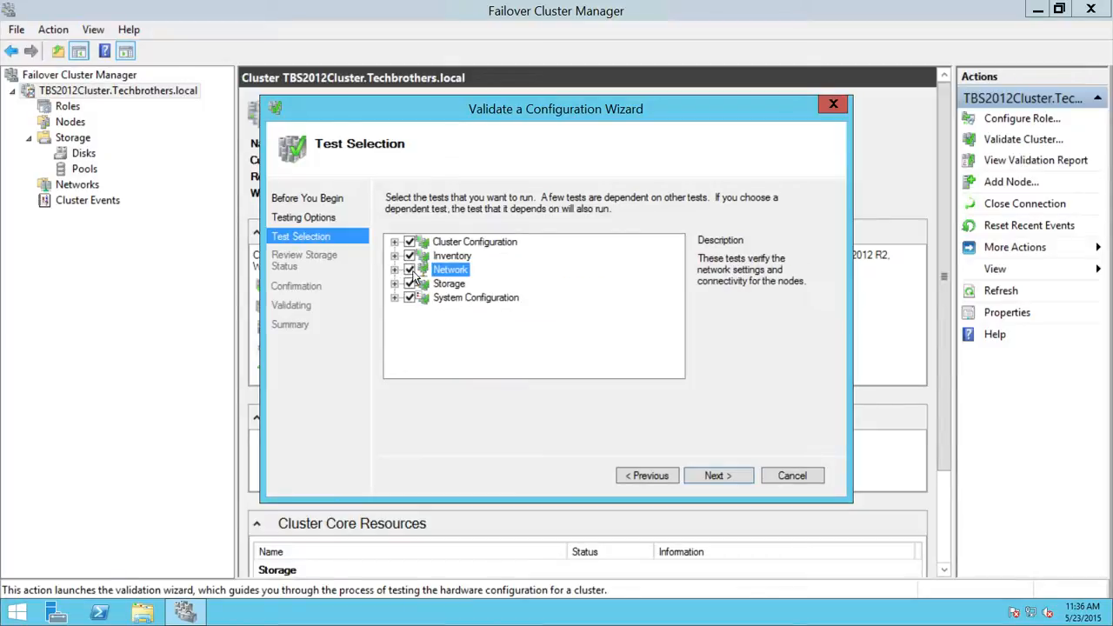
click(395, 270)
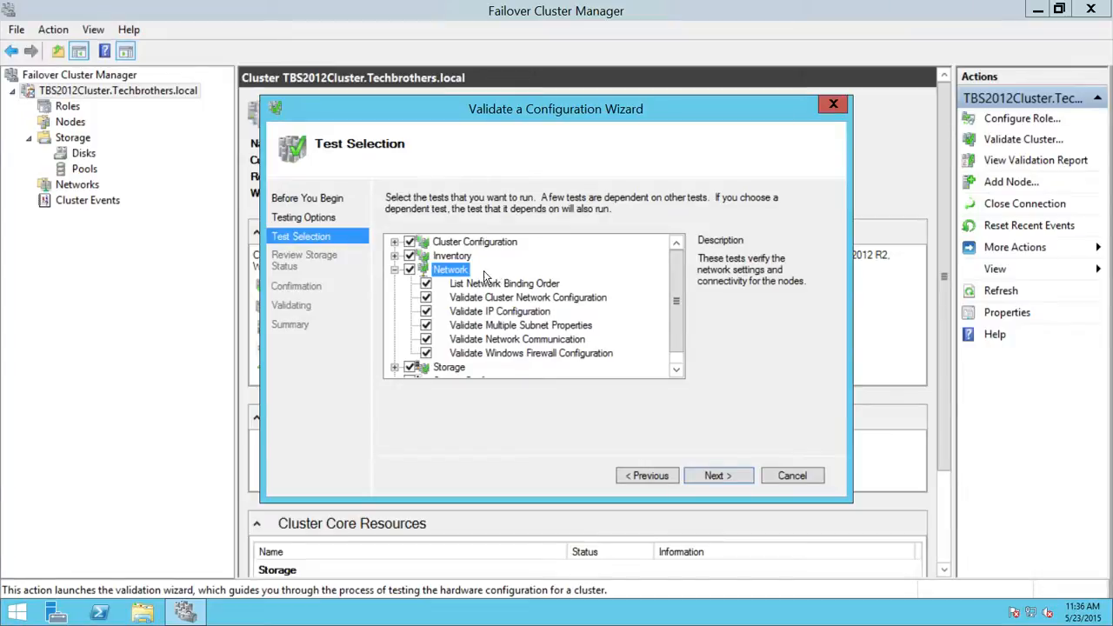
click(396, 270)
- Limit the selection to Network tests by excluding Cluster Configuration, Inventory, Storage and System Configuration, and look through the Storage tests
click(409, 241)
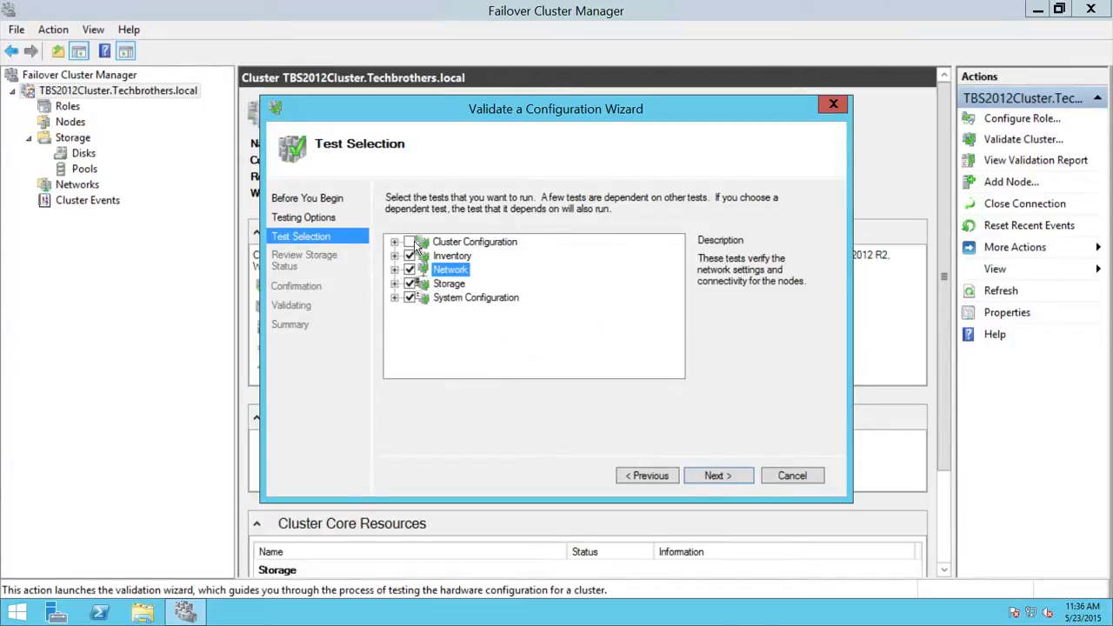
click(408, 256)
click(410, 297)
click(410, 284)
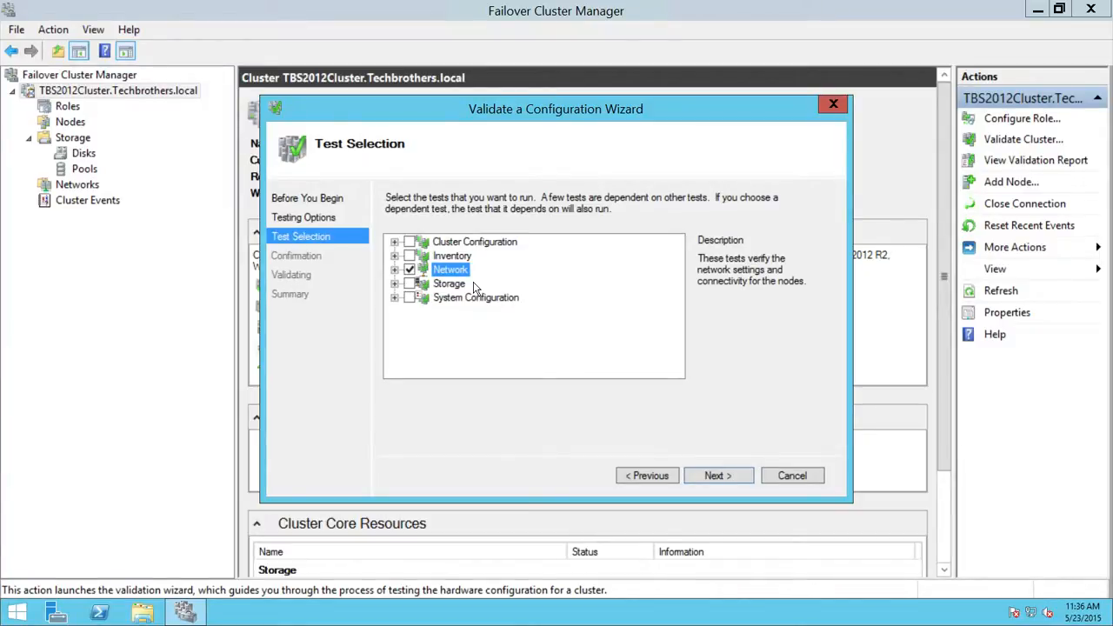
click(395, 283)
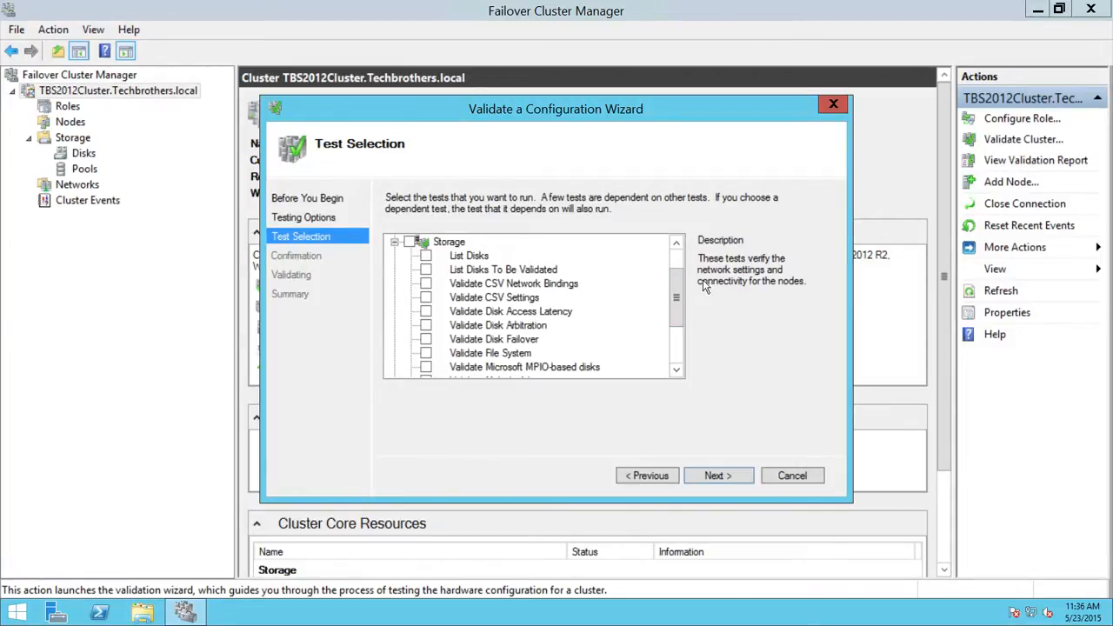
drag(684, 287, 682, 249)
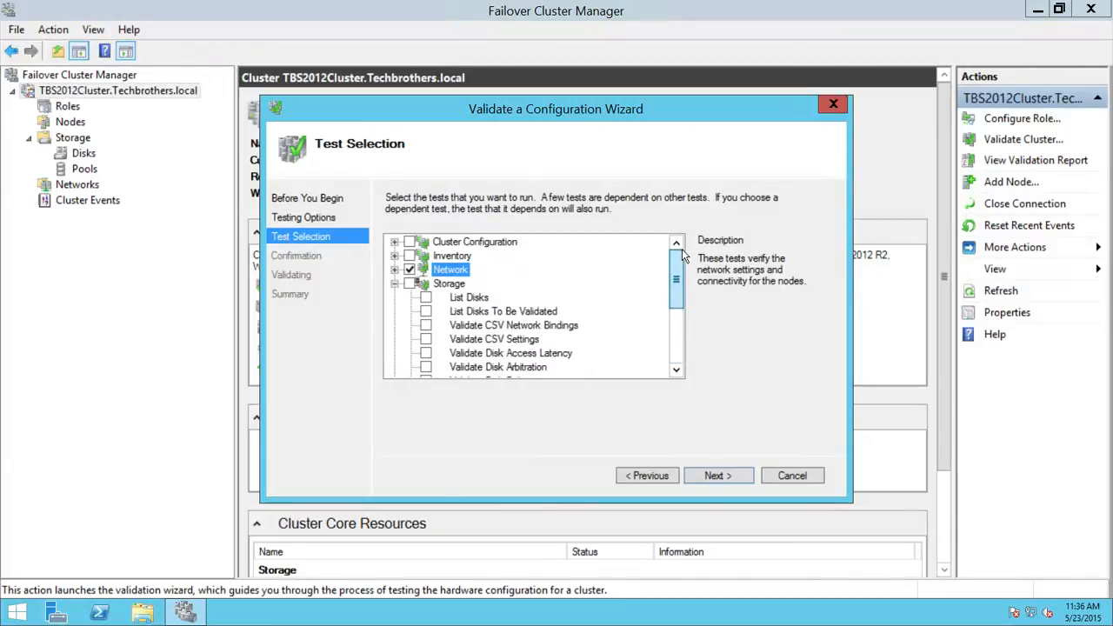
click(396, 284)
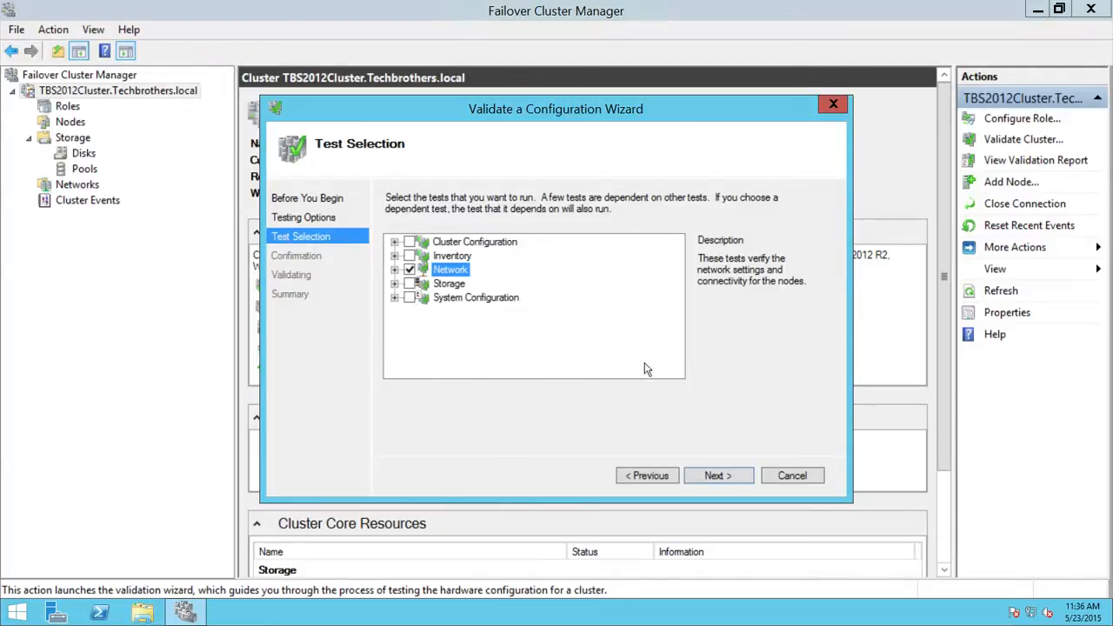
- Return to the testing options, choose to run all tests, and start the validation on both cluster nodes
click(644, 476)
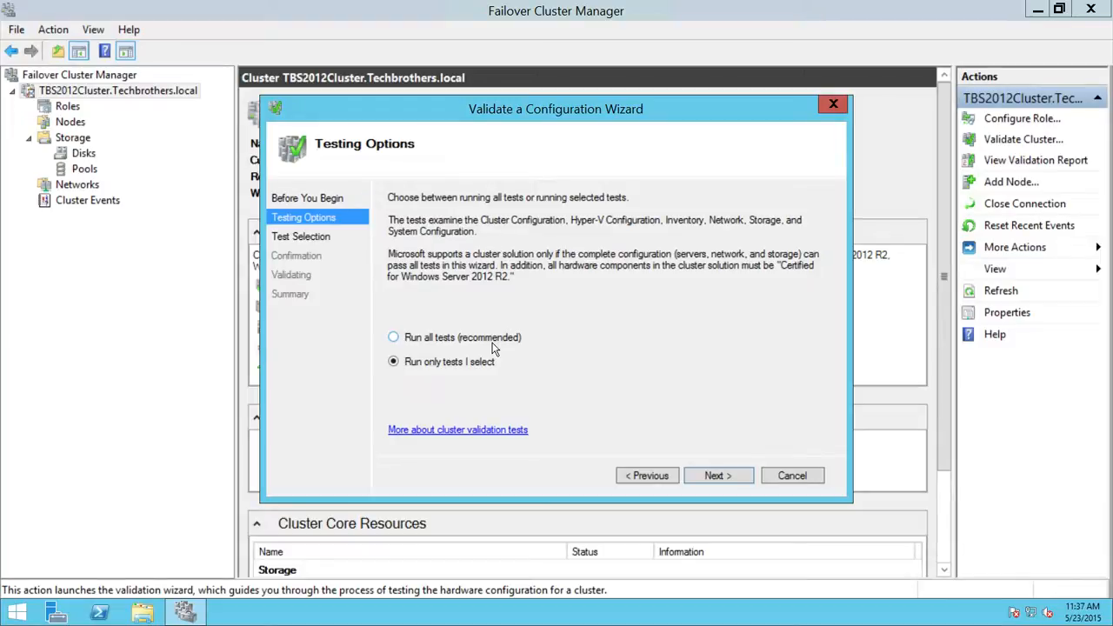
click(396, 339)
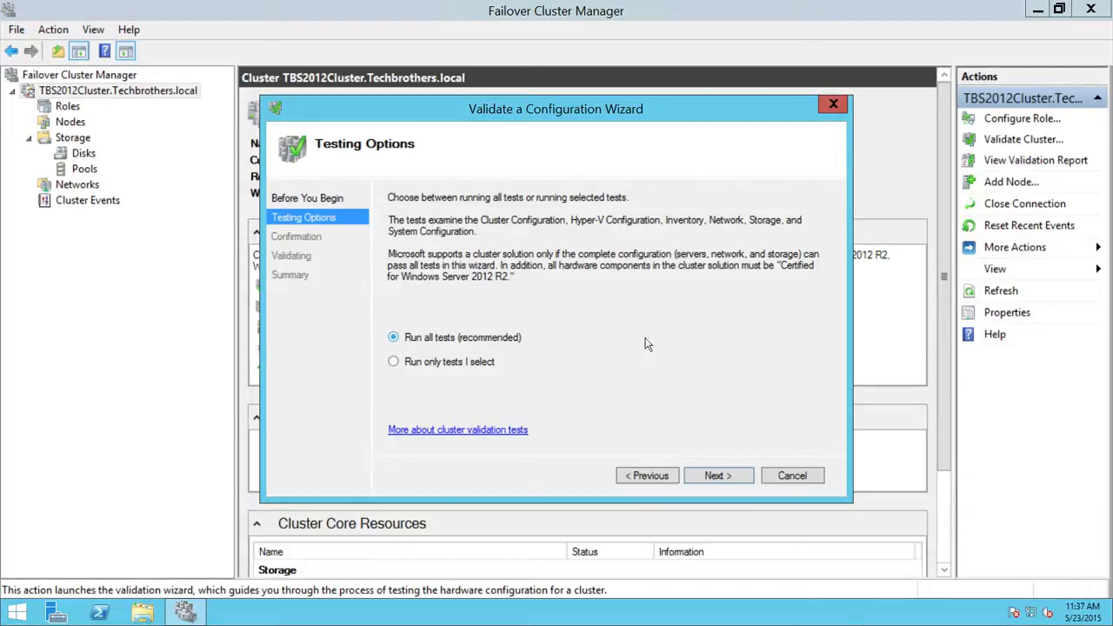
click(736, 476)
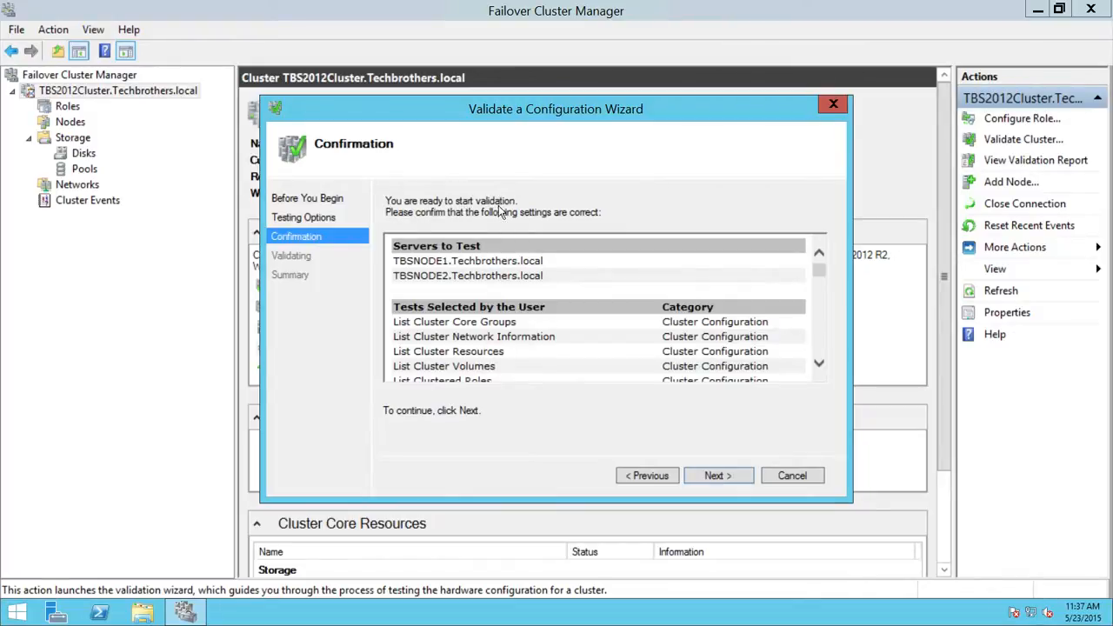
mouse_move(818, 271)
mouse_down()
mouse_move(817, 346)
mouse_move(817, 267)
mouse_up()
click(735, 478)
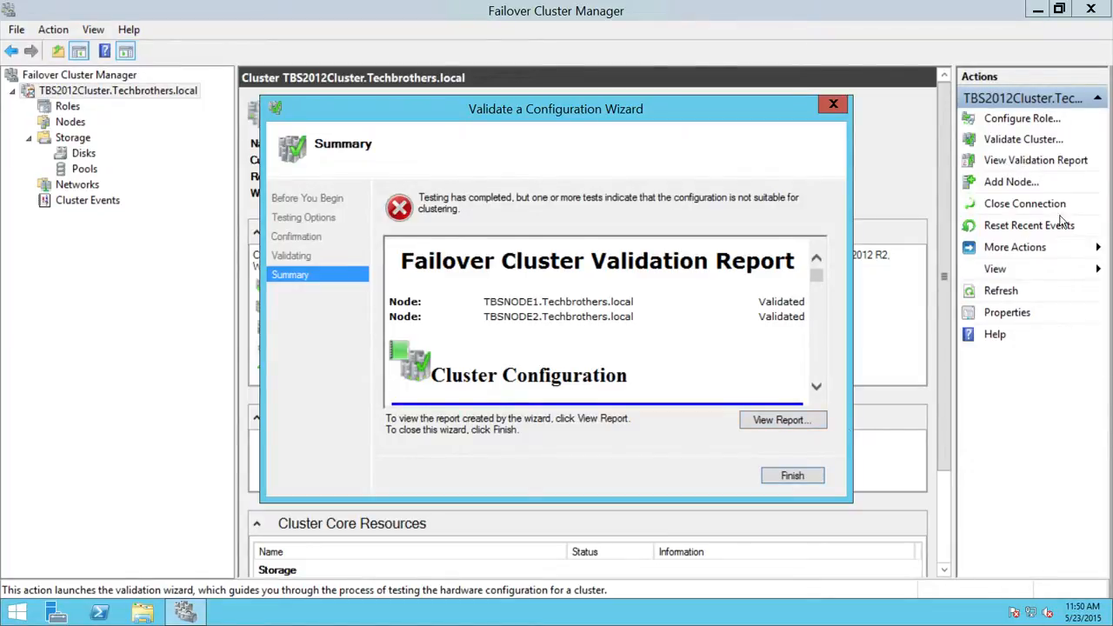
- Open the full validation report in a maximized window and examine the List Cluster Volumes and List Clustered Roles results under Cluster Configuration
click(779, 421)
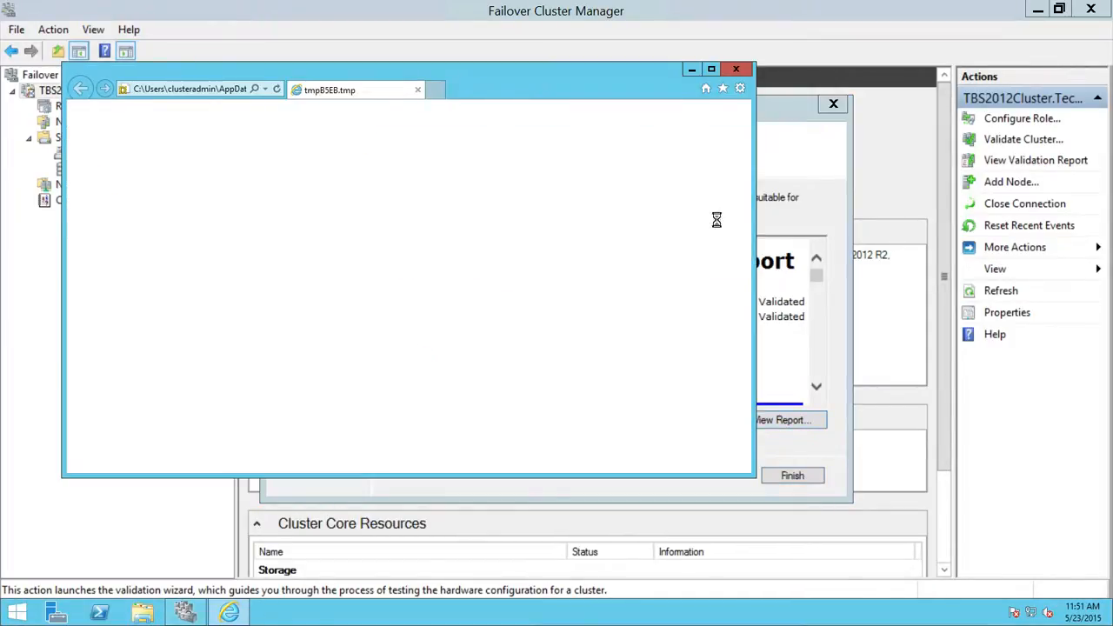
click(712, 71)
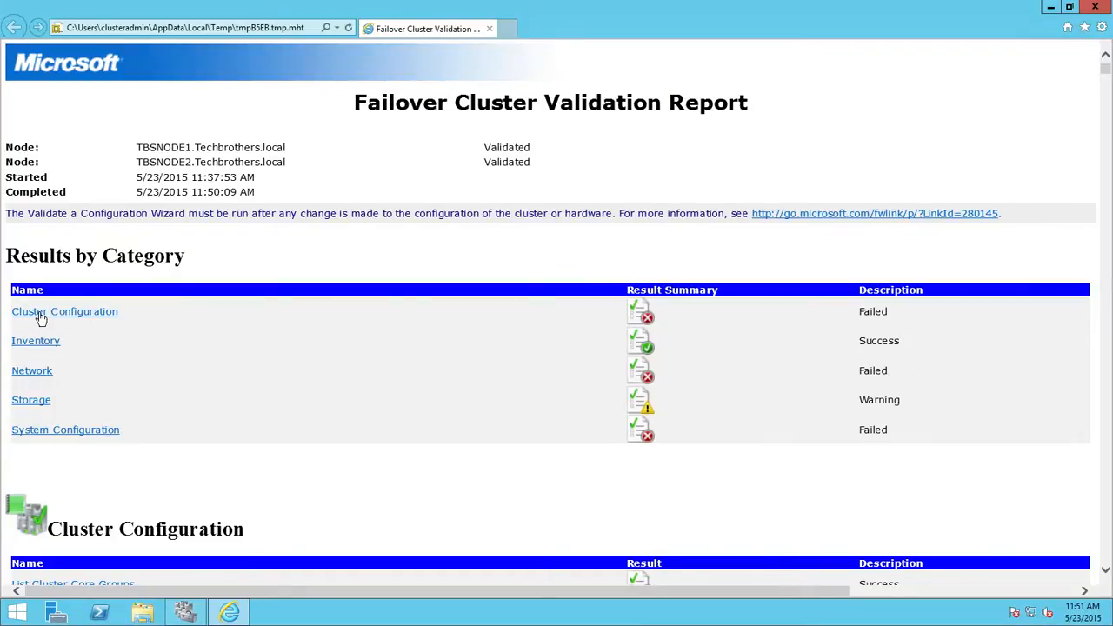
click(674, 305)
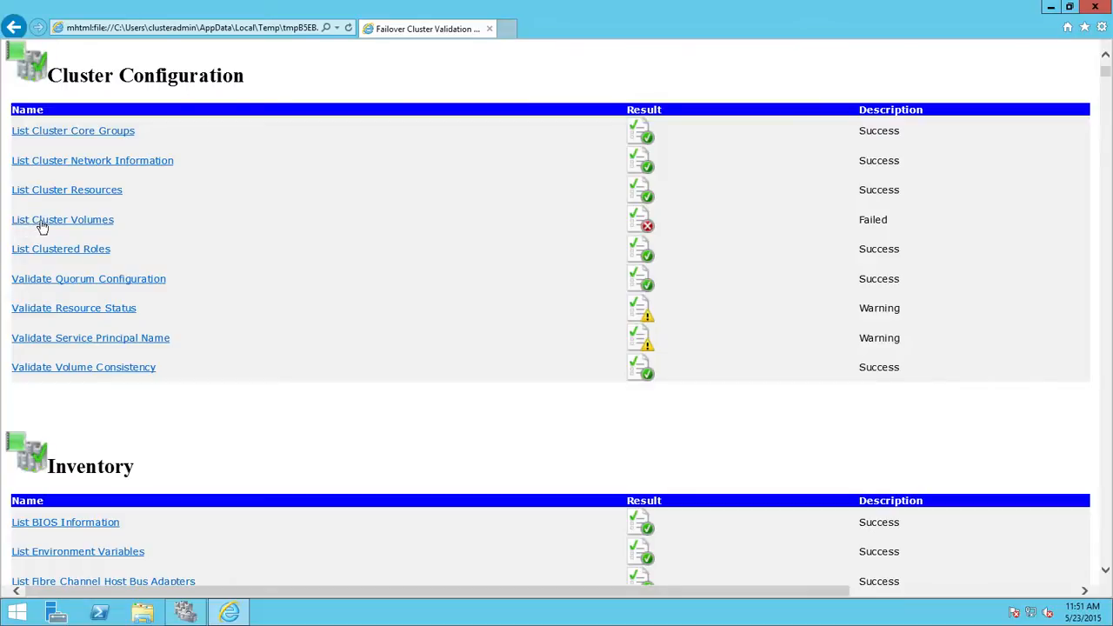
click(594, 249)
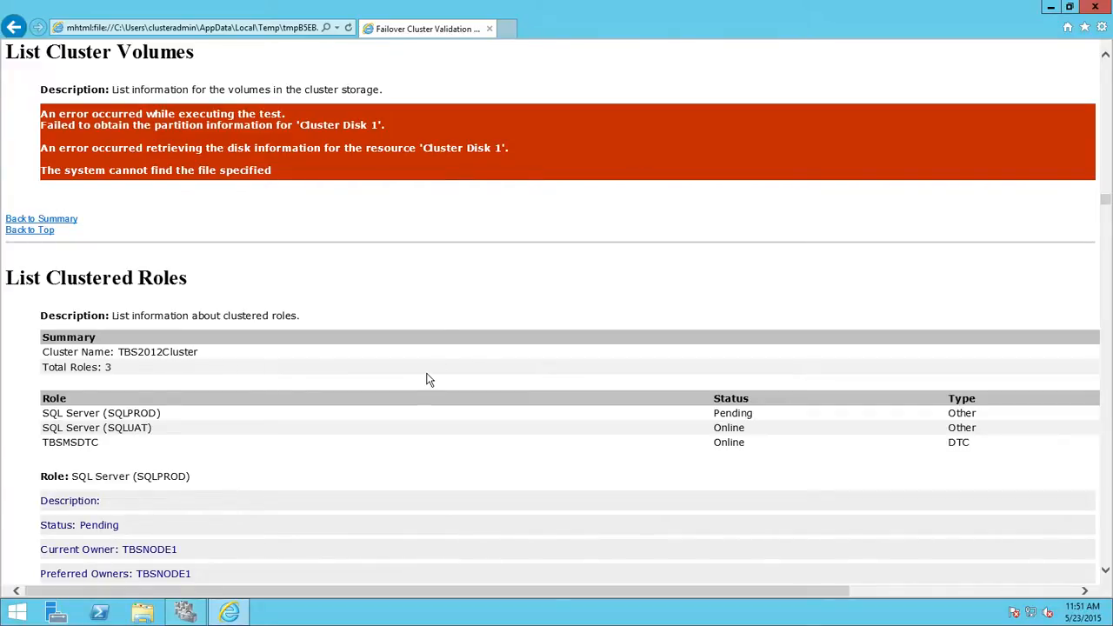
scroll(428, 379, down, 5)
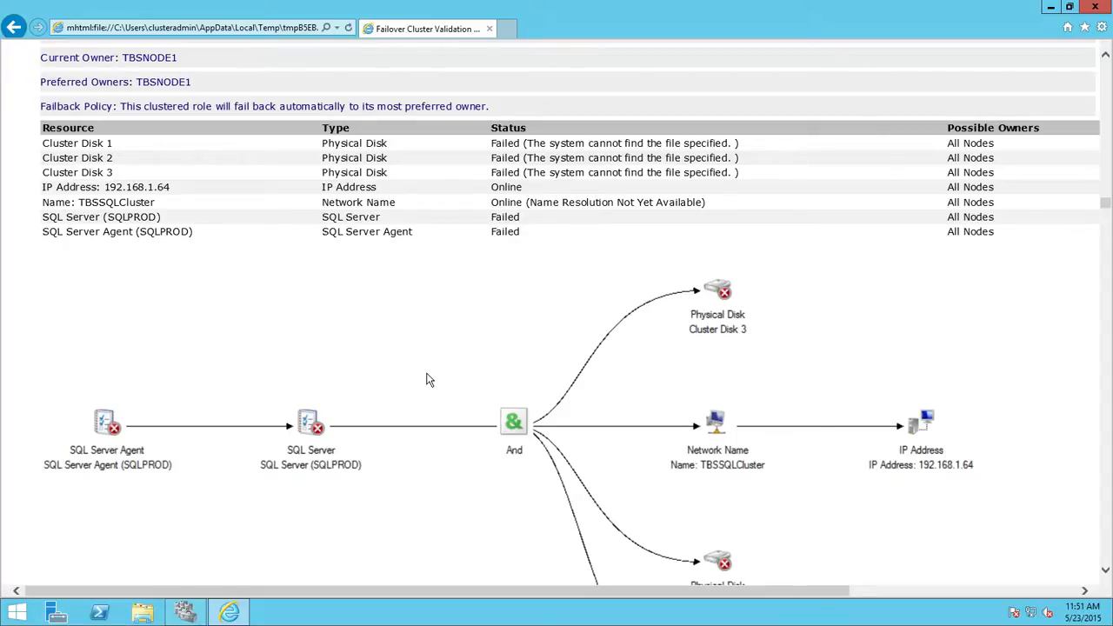
scroll(439, 373, up, 3)
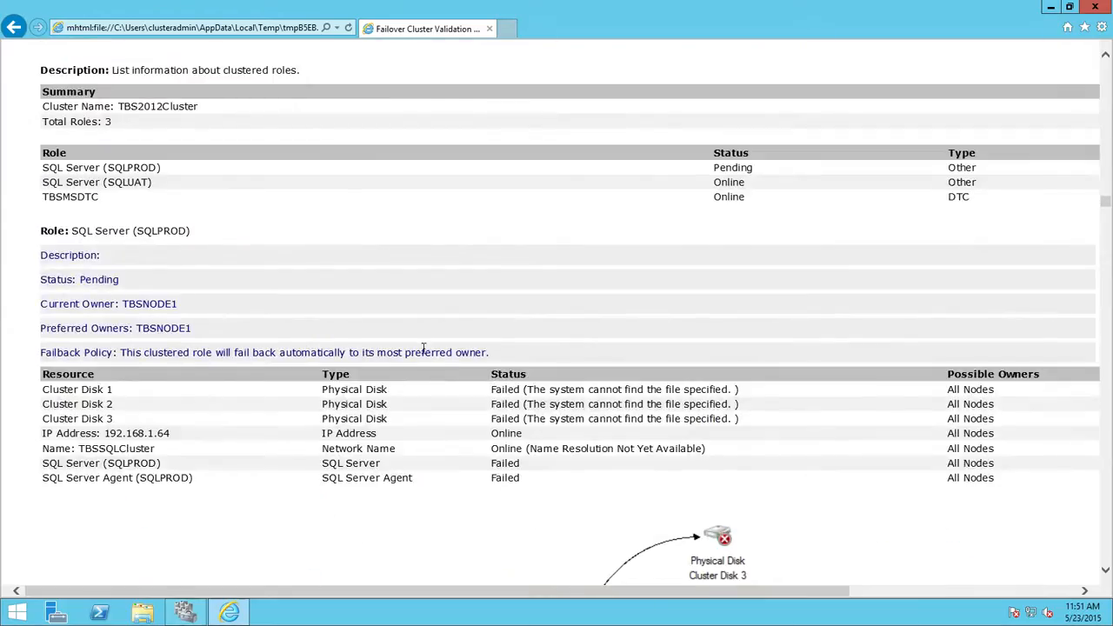
- Examine the List Cluster Volumes result and the SQL Server (SQLPROD) role's resource statuses and dependency diagram under List Clustered Roles
scroll(461, 387, up, 4)
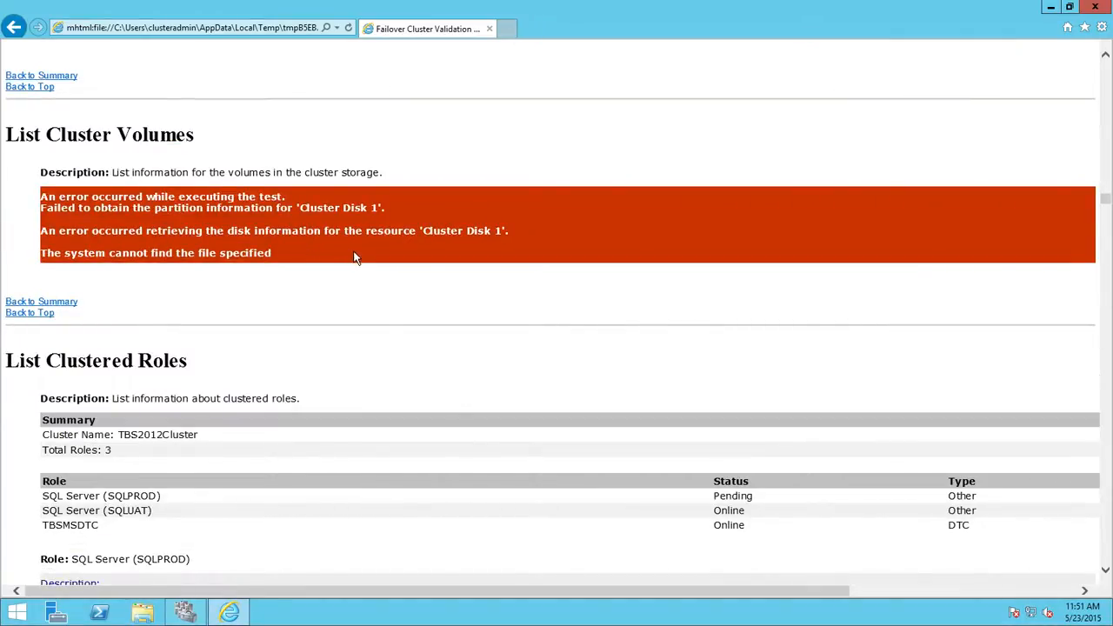
scroll(352, 254, down, 3)
scroll(352, 254, up, 3)
mouse_move(383, 209)
mouse_down()
mouse_move(298, 207)
mouse_move(379, 211)
mouse_up()
click(381, 226)
scroll(369, 246, down, 9)
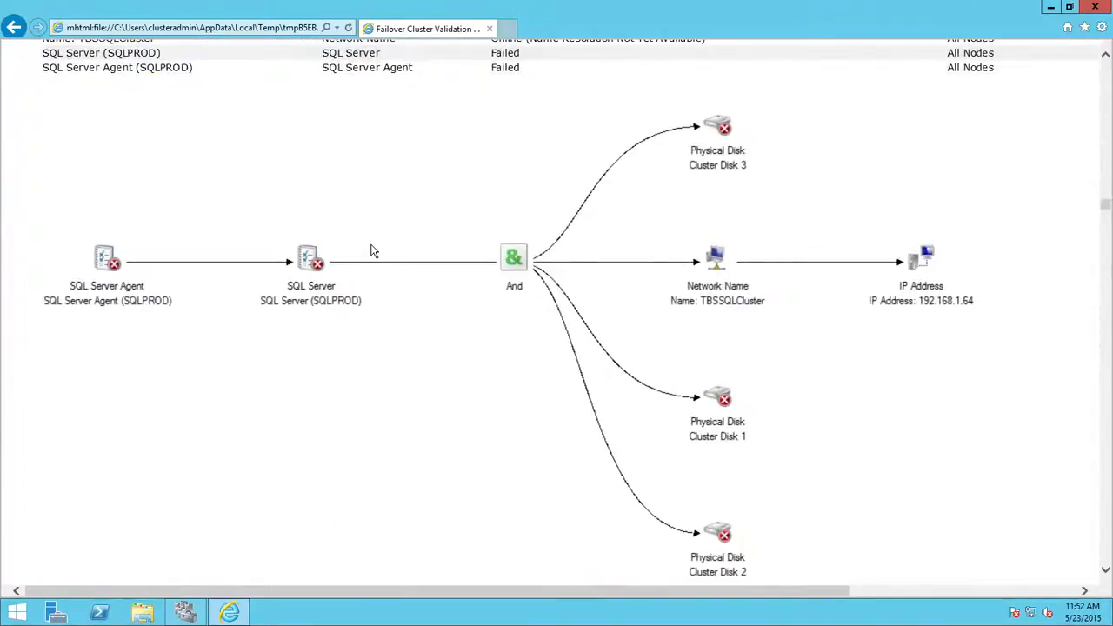
scroll(371, 251, down, 4)
scroll(370, 251, up, 4)
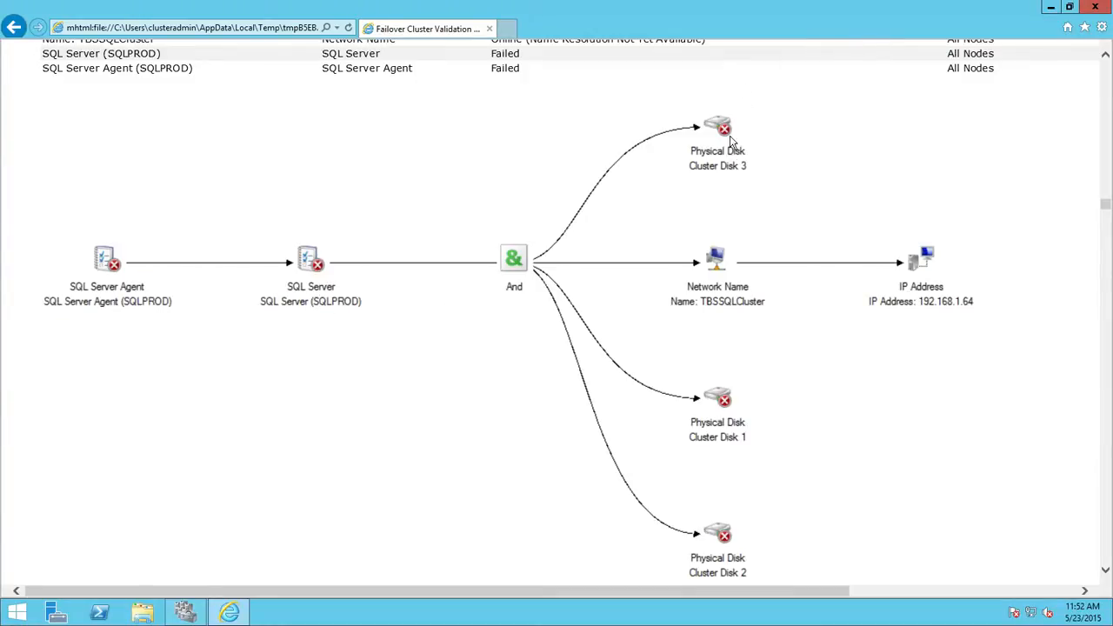
scroll(763, 337, down, 3)
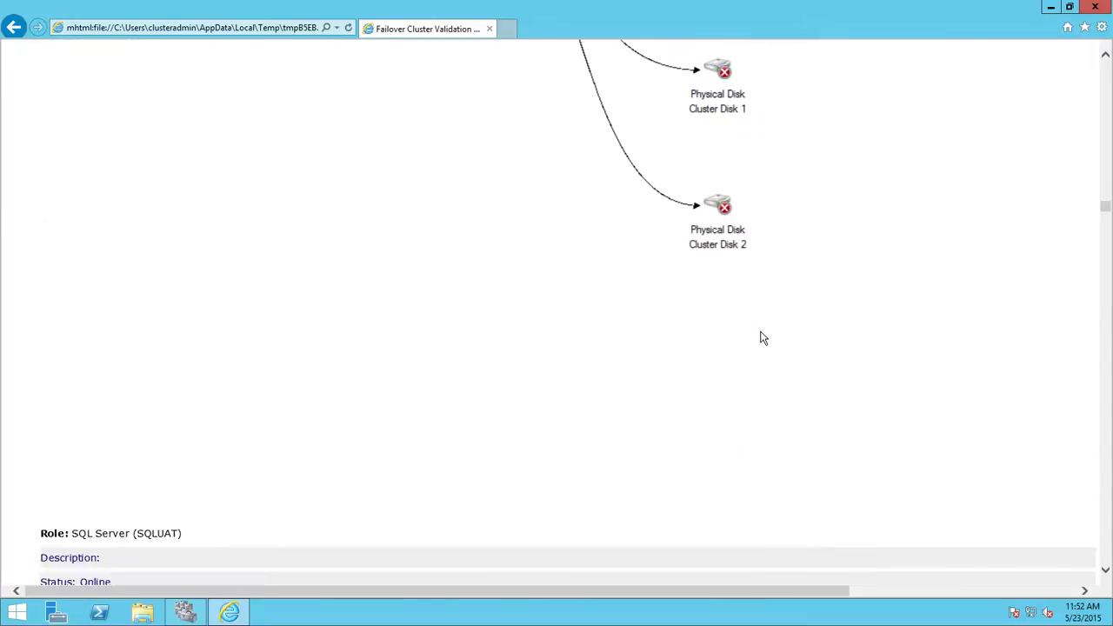
scroll(763, 336, up, 3)
scroll(533, 327, up, 1)
scroll(533, 327, up, 5)
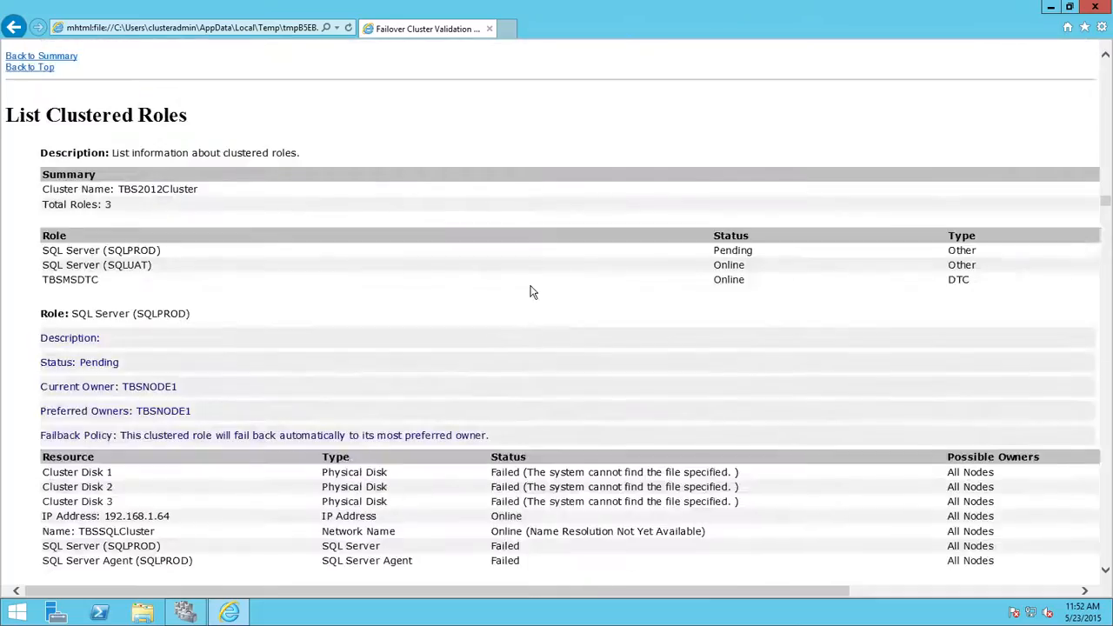
- Return to the Cluster Configuration summary, open the Validate Resource Status results, and read on through the SCSI validation sections
click(14, 28)
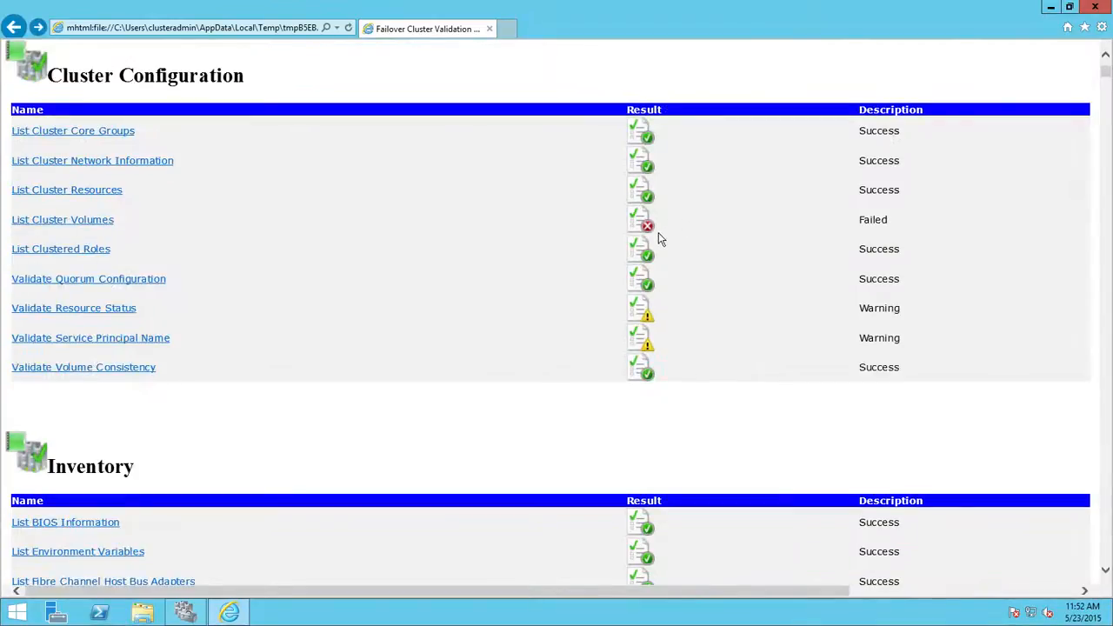
click(92, 315)
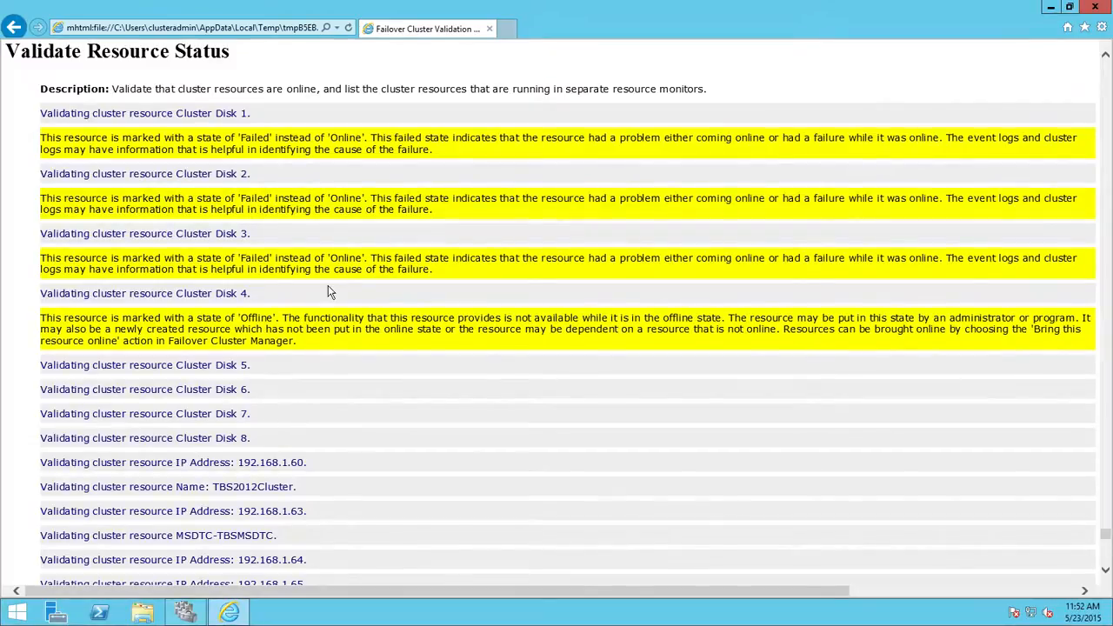
scroll(328, 286, down, 5)
scroll(328, 286, down, 5)
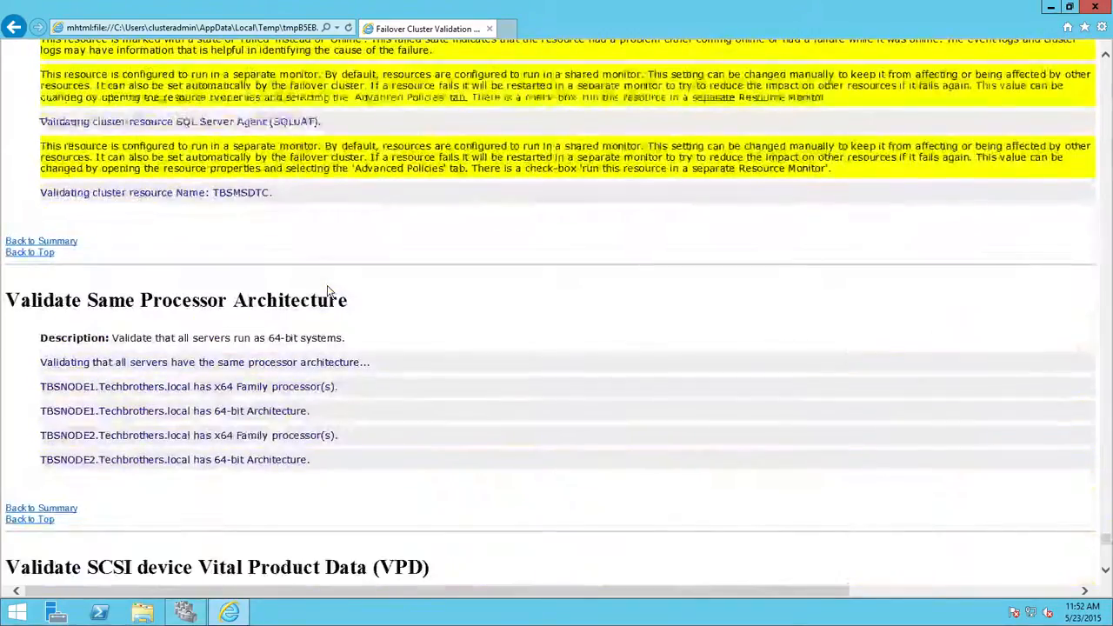
scroll(546, 310, down, 6)
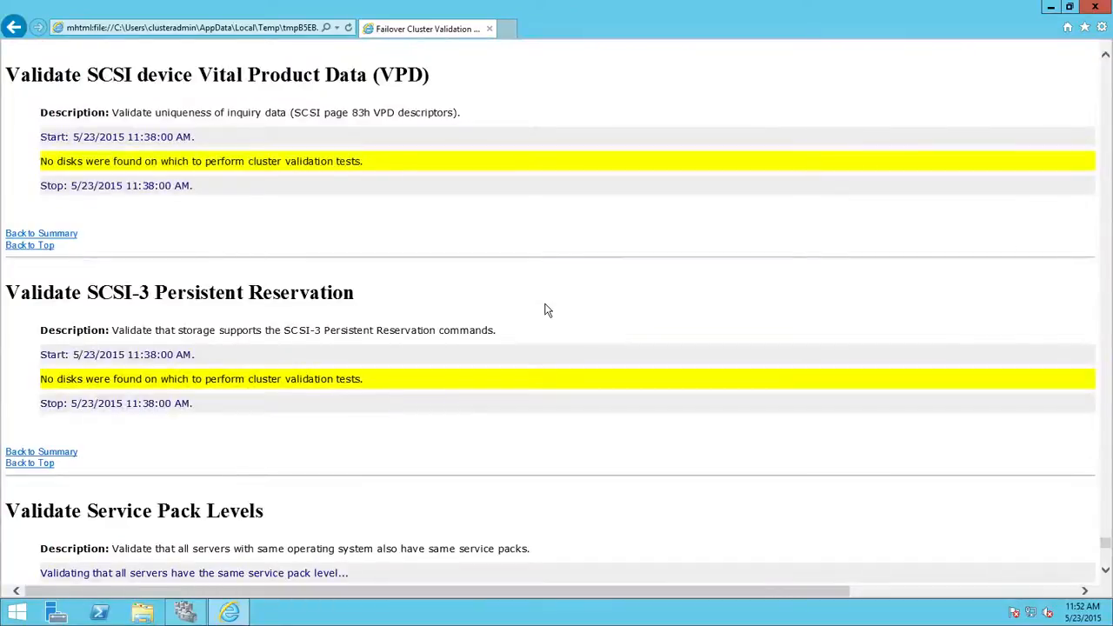
- Leave the virtual machine's full-screen session and switch to the TBS_MainScreen notes in Notepad
click(738, 14)
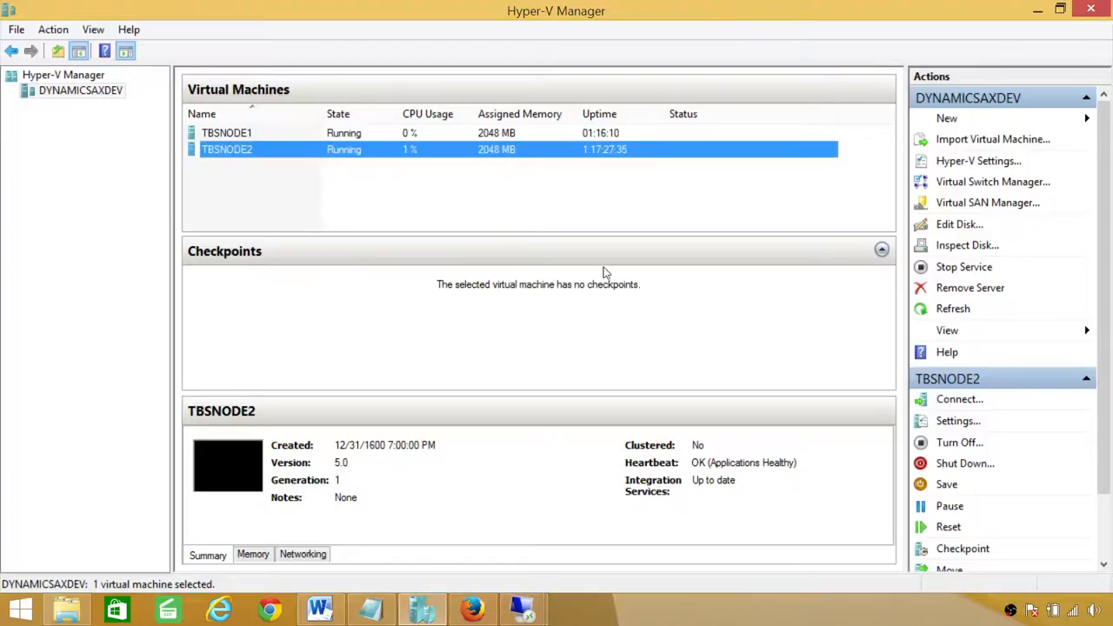
click(372, 609)
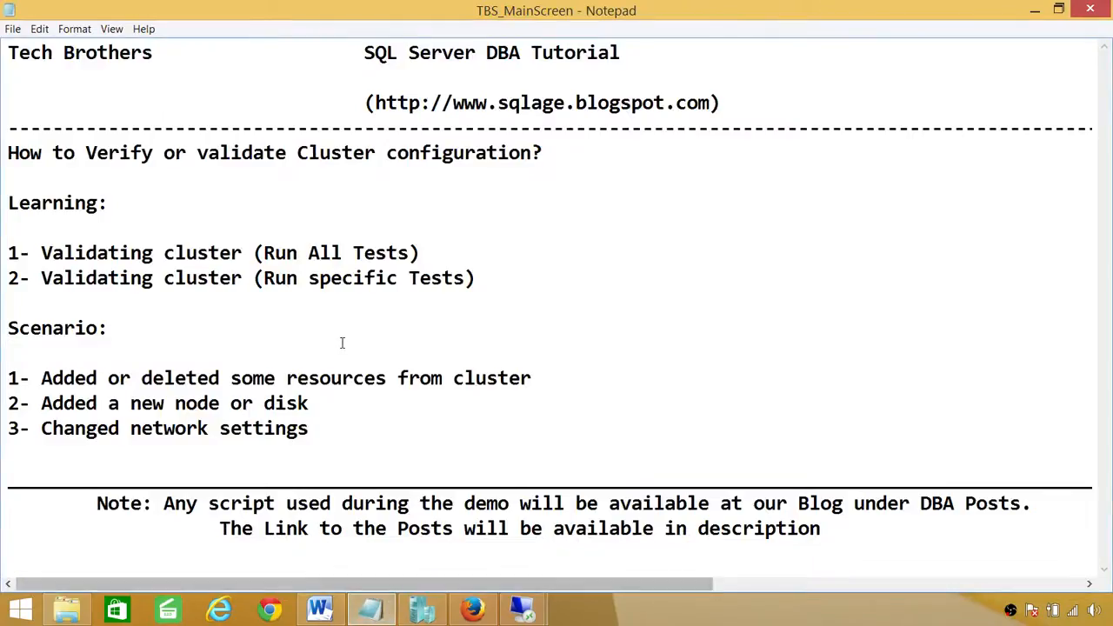